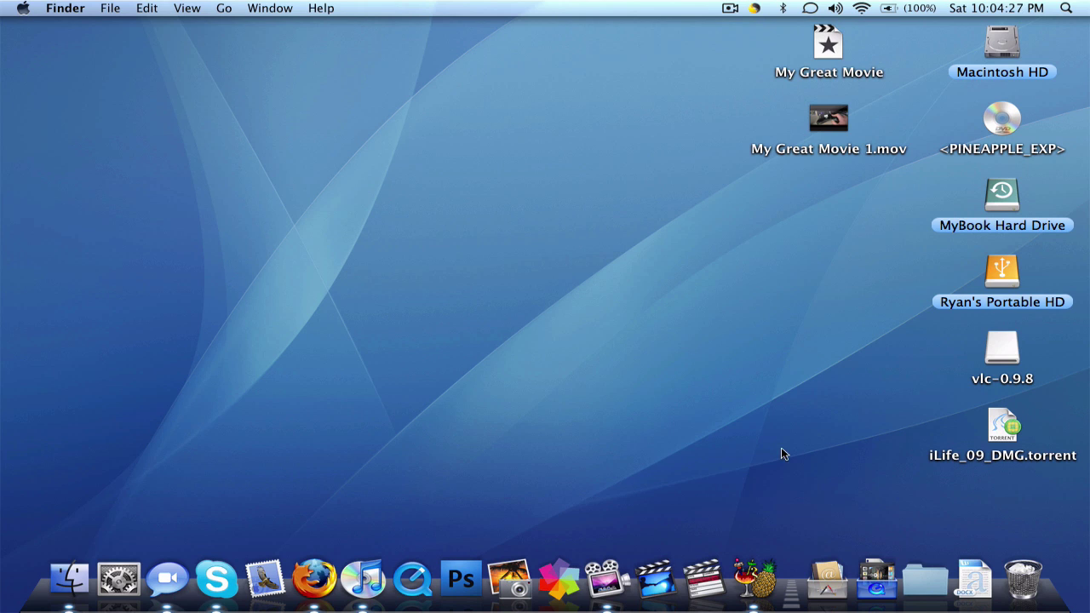
Quit HandBrake from the Dock and launch Firefox to its Google start page
right_click(746, 588)
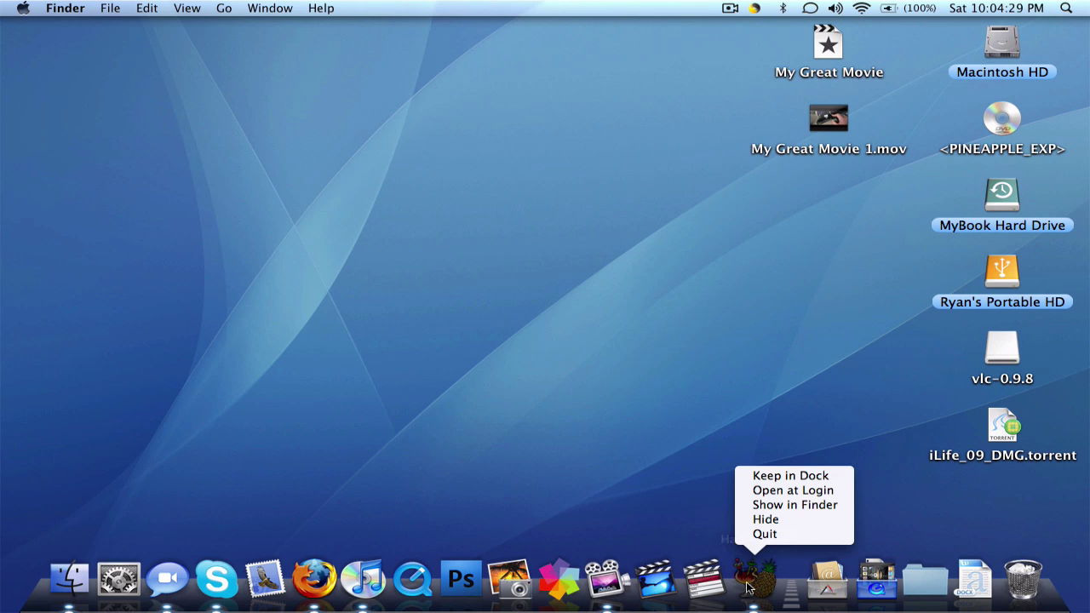
click(771, 536)
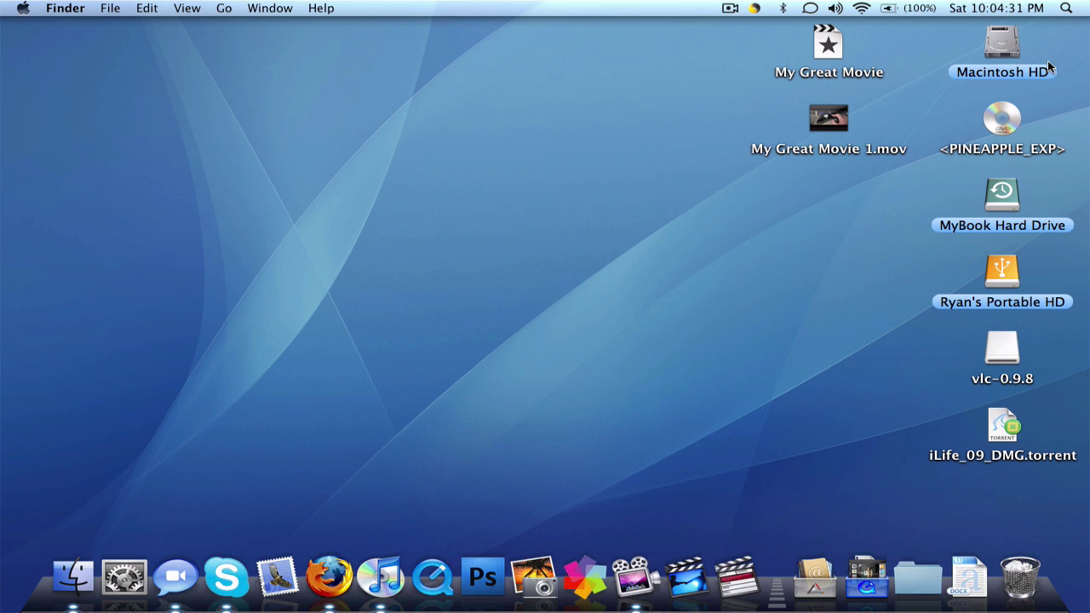
drag(1007, 120, 1020, 579)
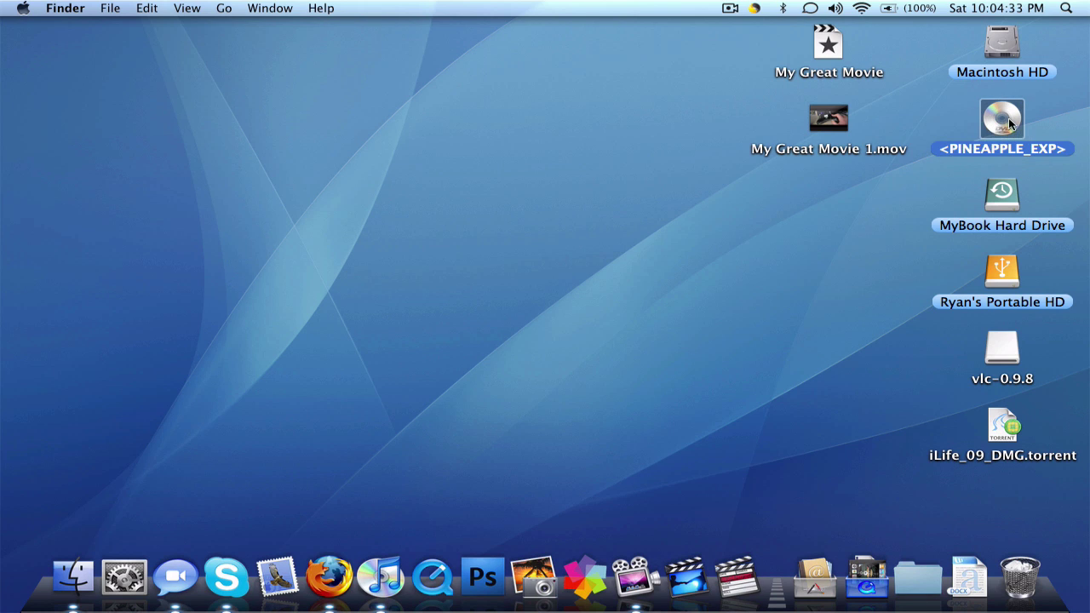
drag(892, 180, 497, 467)
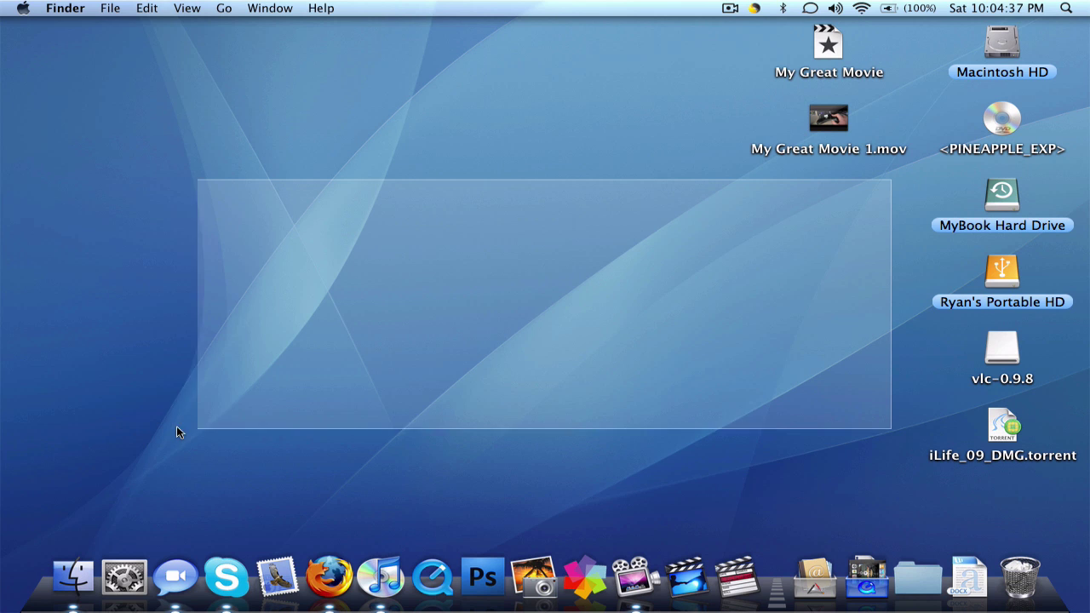
drag(496, 468, 10, 412)
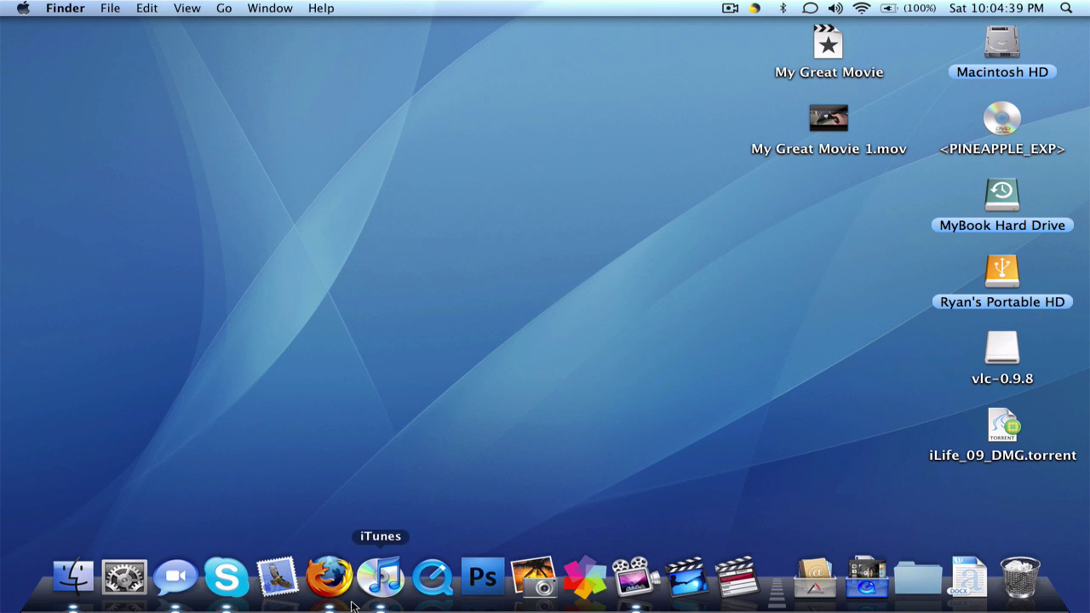
click(328, 578)
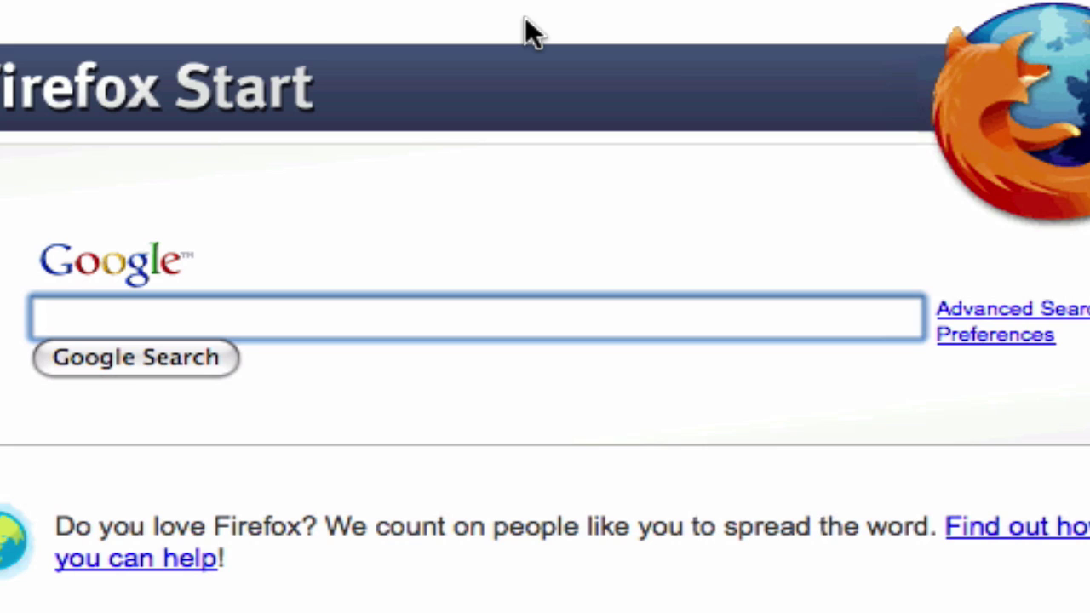
Search Google for 'hand brake'
text(hand b)
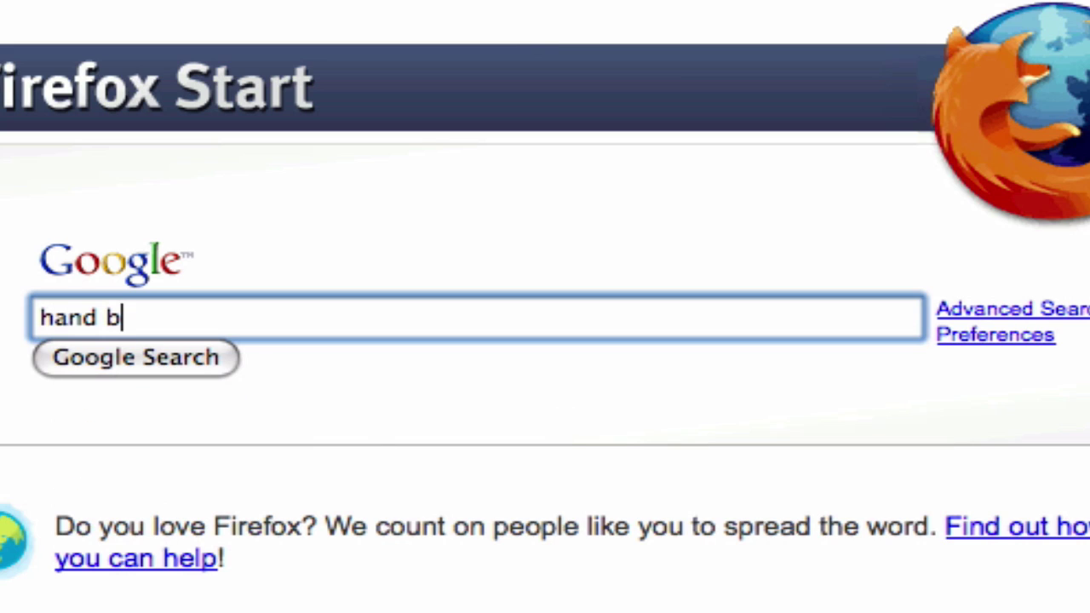
text(rake)
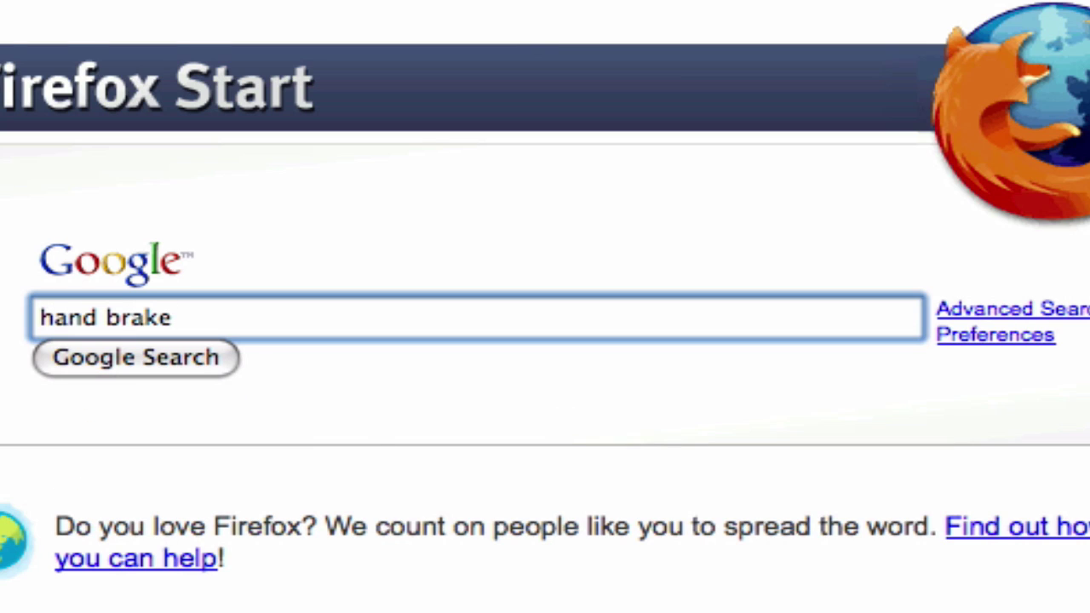
key(Return)
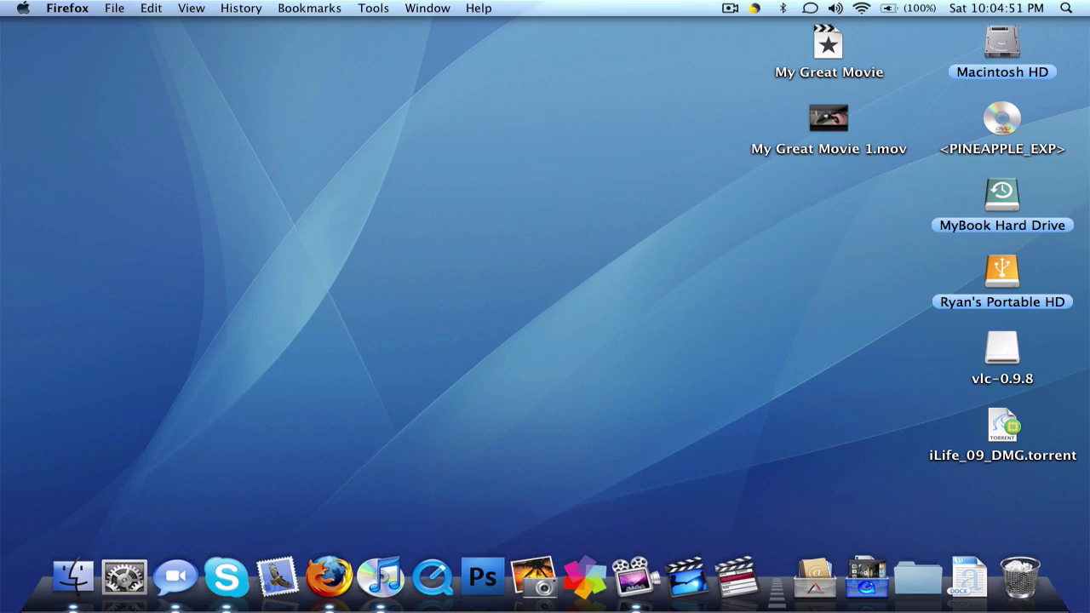
Launch HandBrake from Applications and open the <PINEAPPLE_EXP> DVD under Devices as source
click(814, 579)
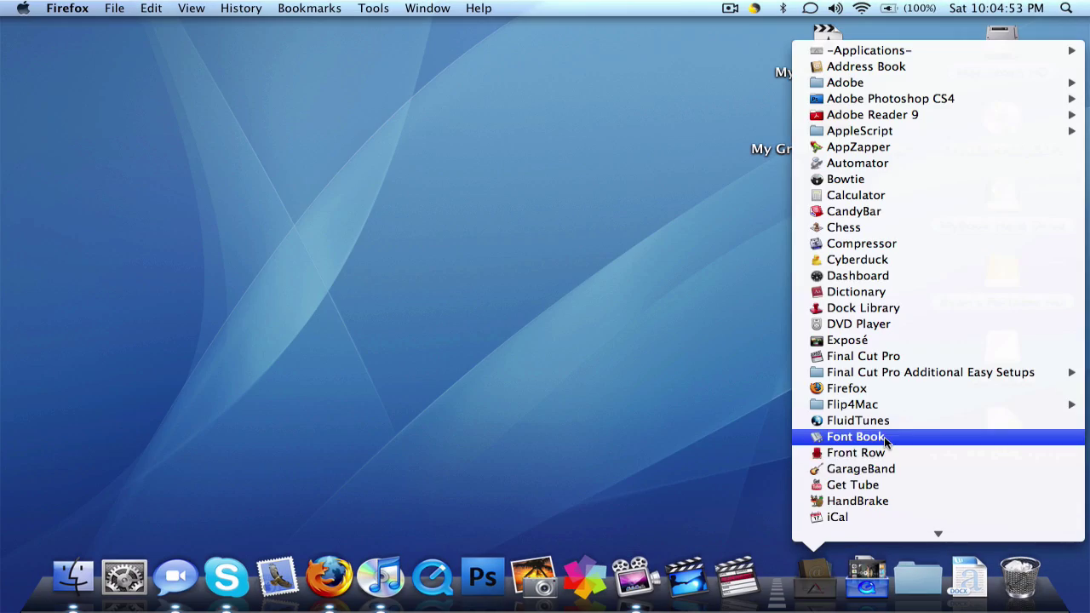
click(860, 507)
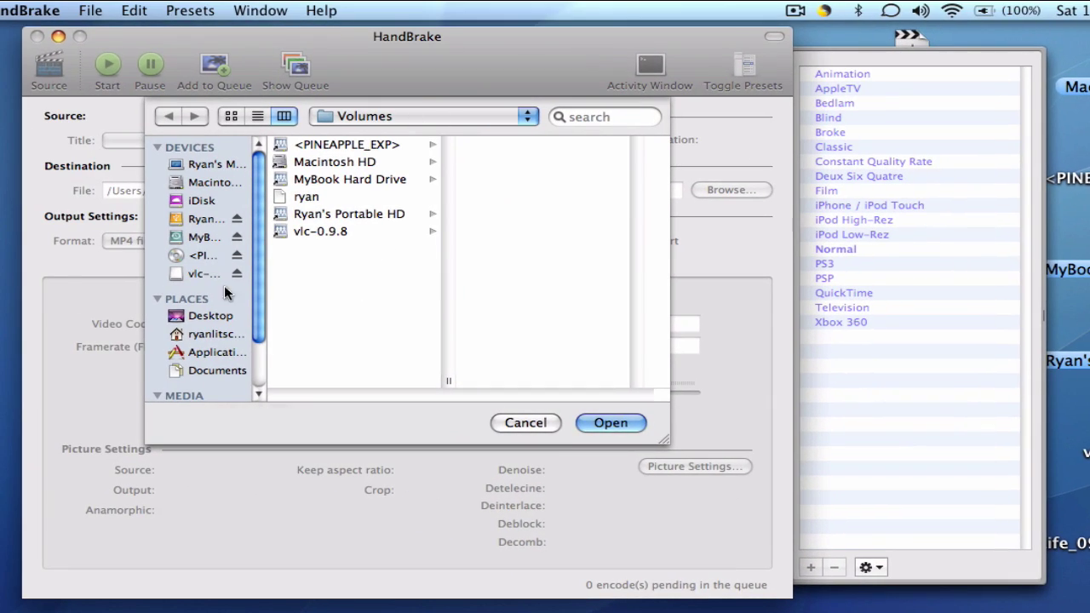
click(205, 273)
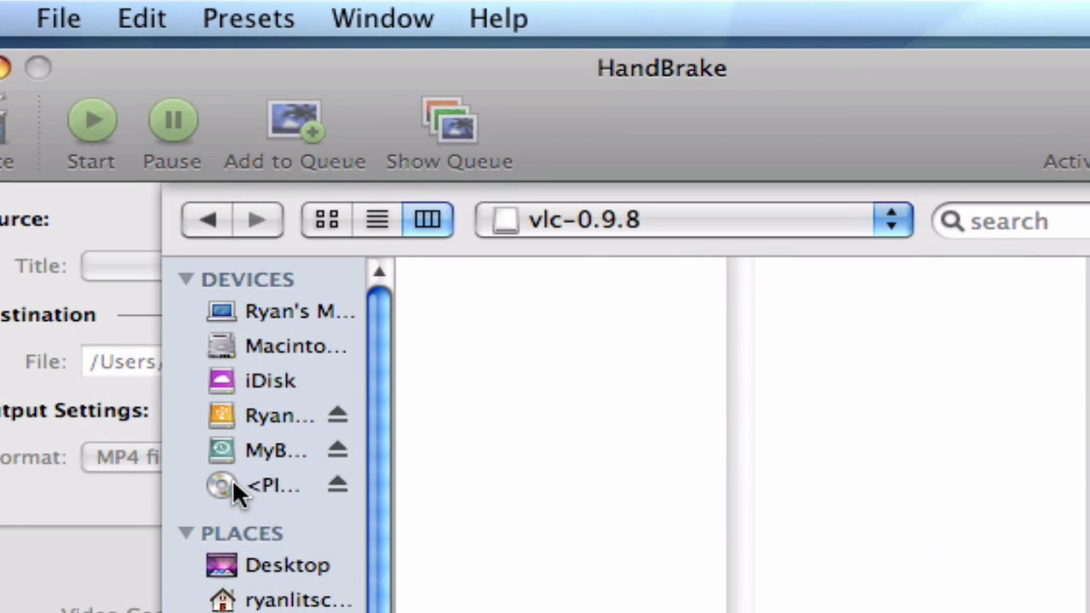
click(209, 475)
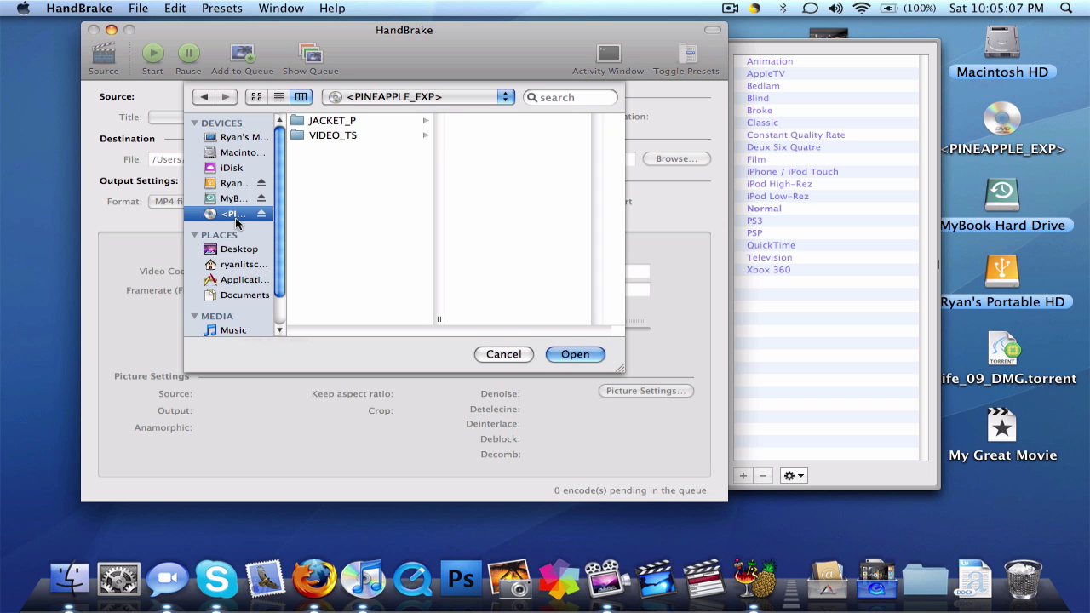
click(226, 198)
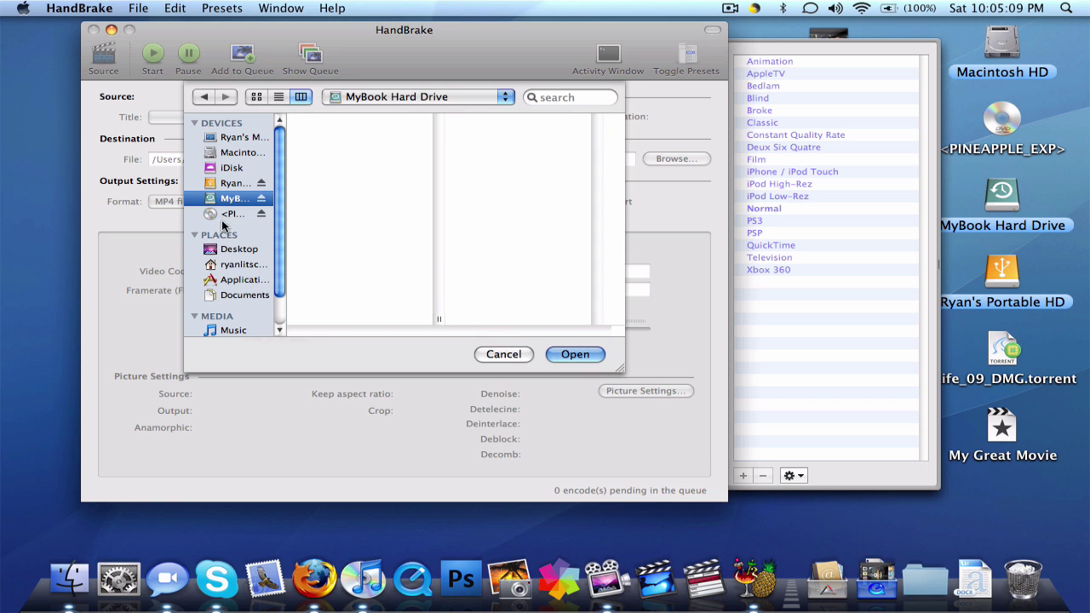
click(582, 357)
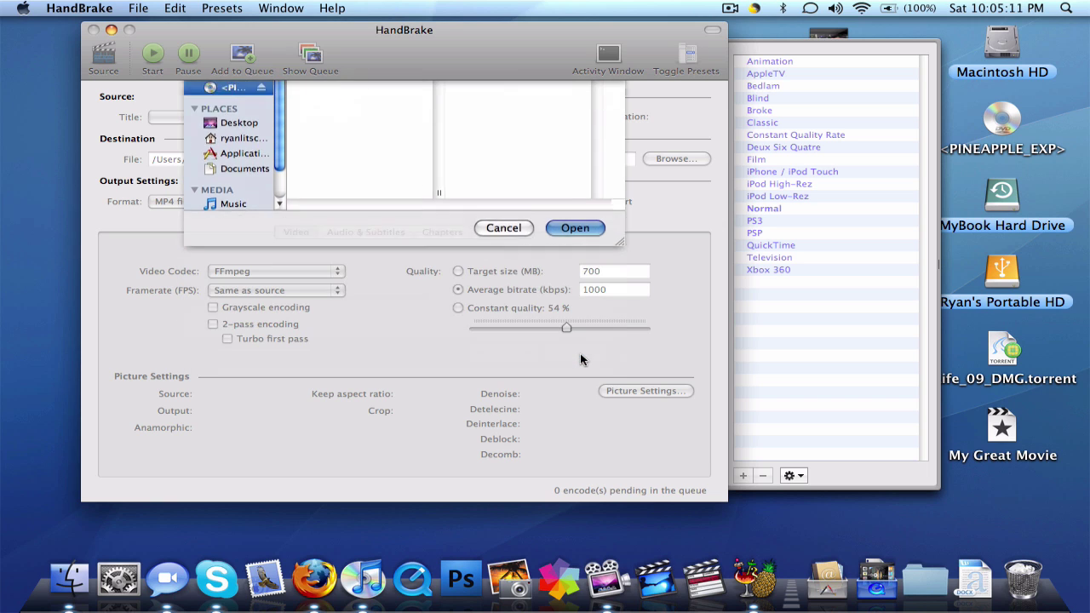
Bring the whole HandBrake window into view while the title scan runs
drag(480, 35, 380, 38)
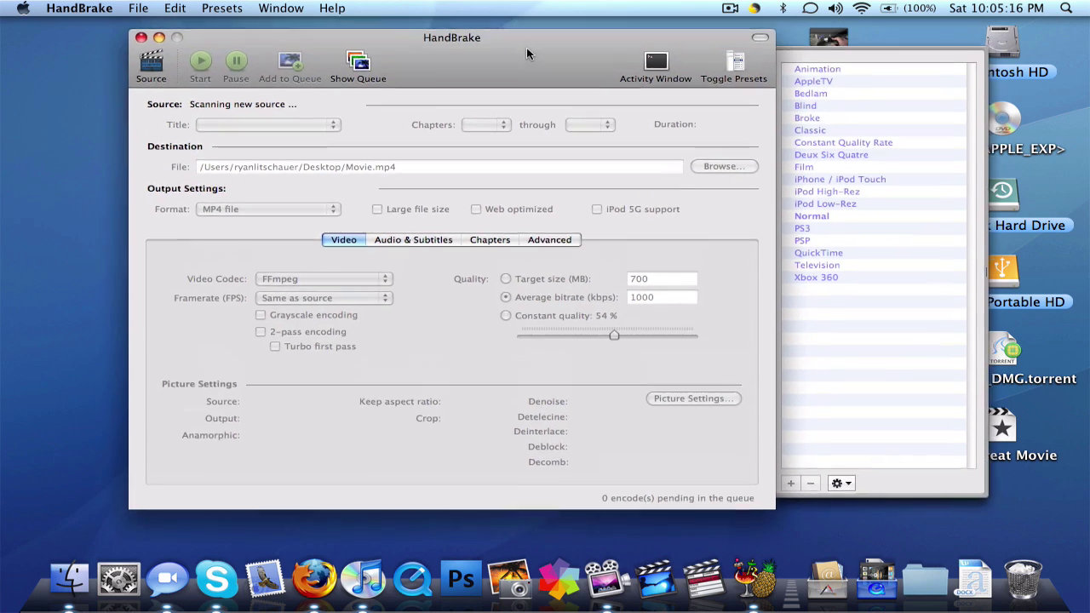
mouse_move(526, 47)
mouse_down()
mouse_move(511, 32)
mouse_move(407, 25)
mouse_up()
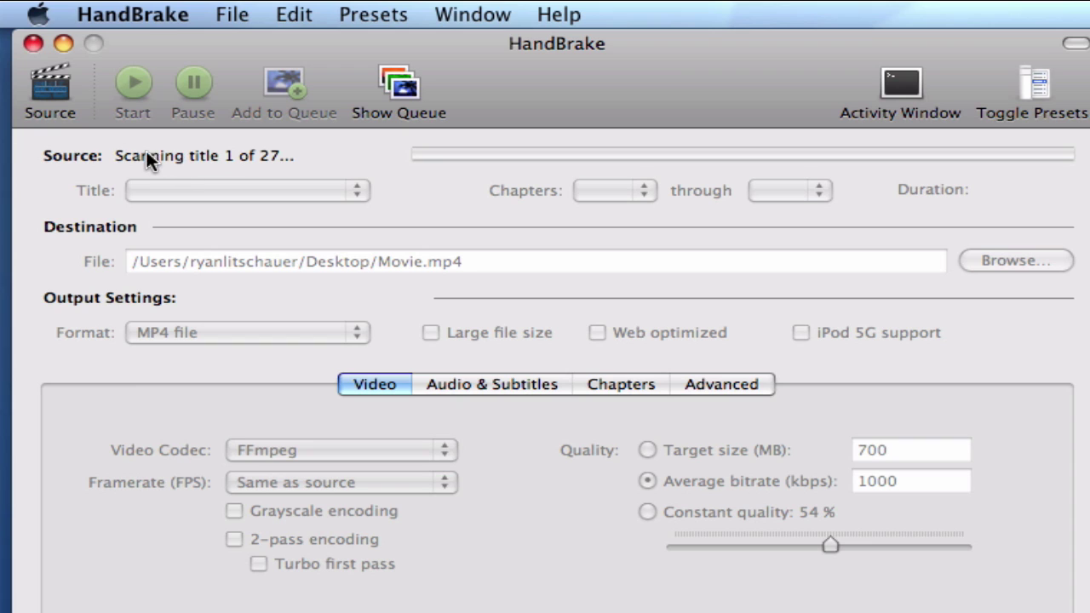
drag(300, 155, 114, 138)
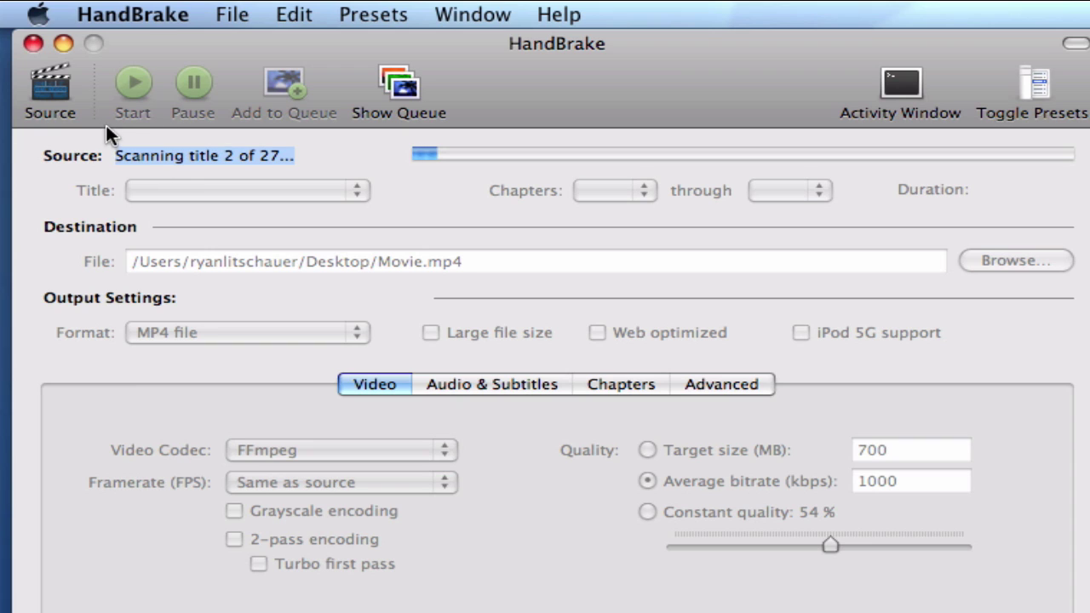
click(323, 165)
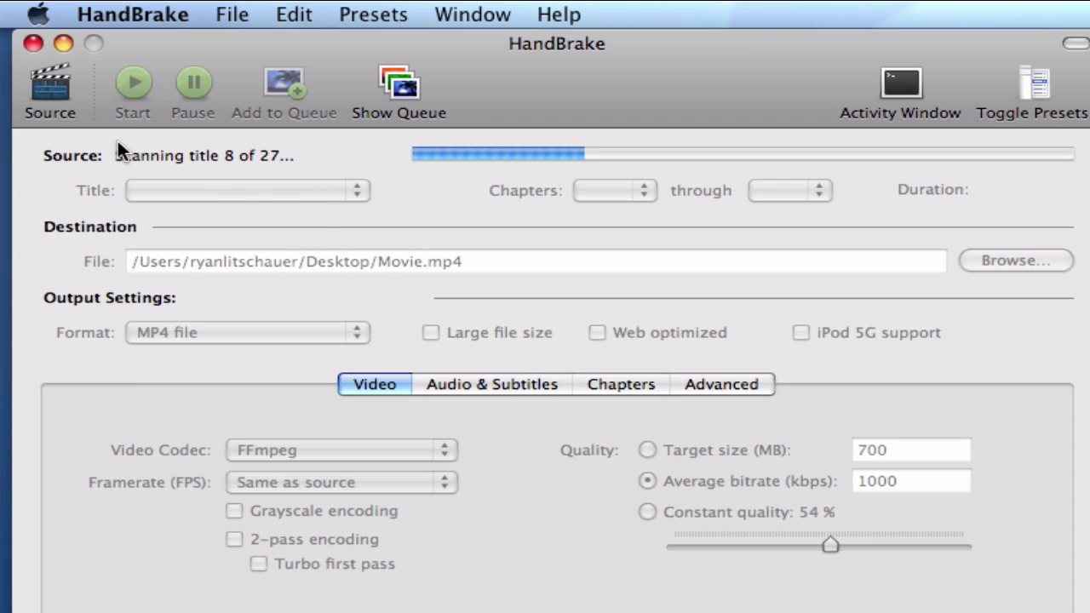
drag(295, 156, 125, 160)
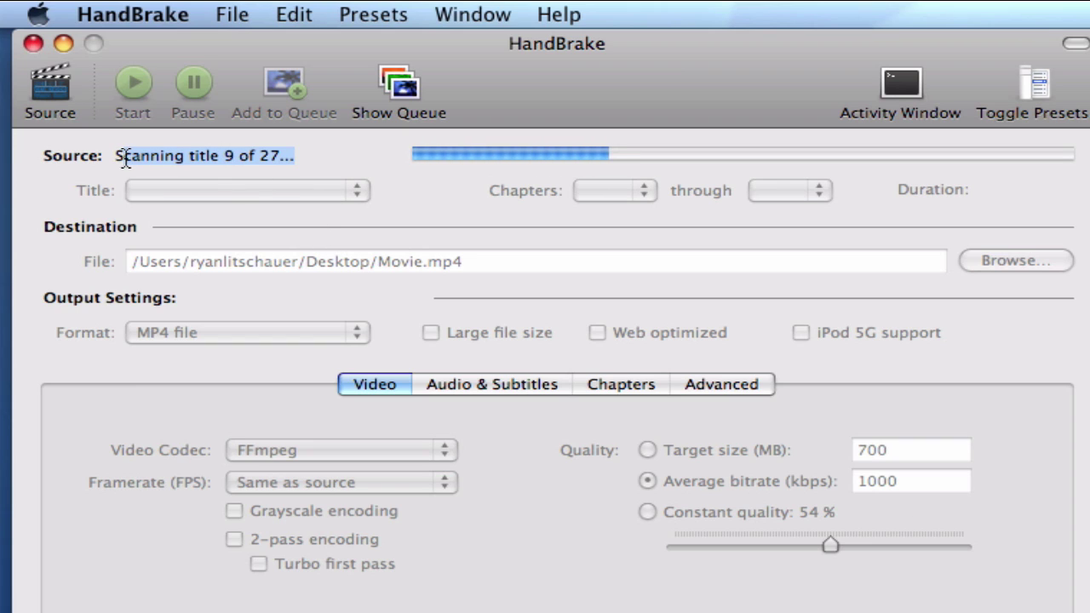
click(309, 161)
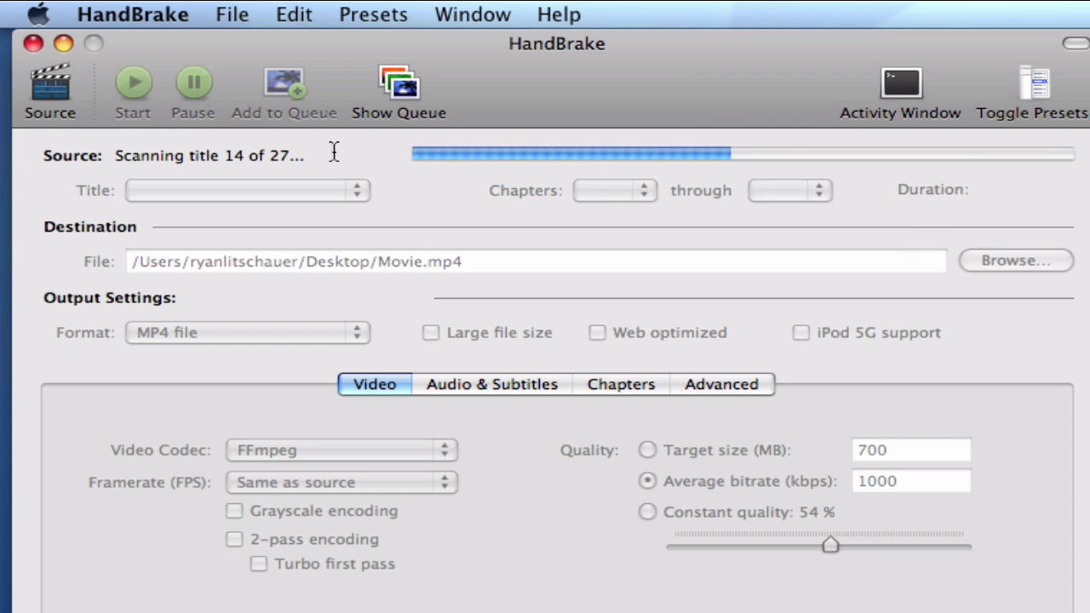
Follow the scan progress until title 2 (1:57:21, chapters 1–28) loads
drag(303, 158, 133, 168)
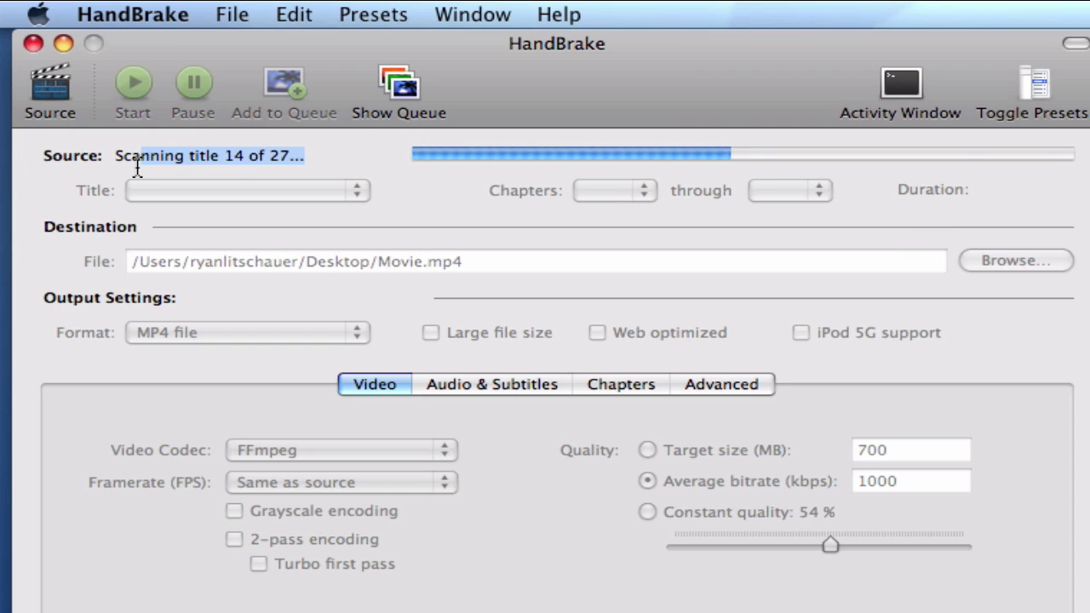
click(195, 166)
drag(324, 163, 122, 171)
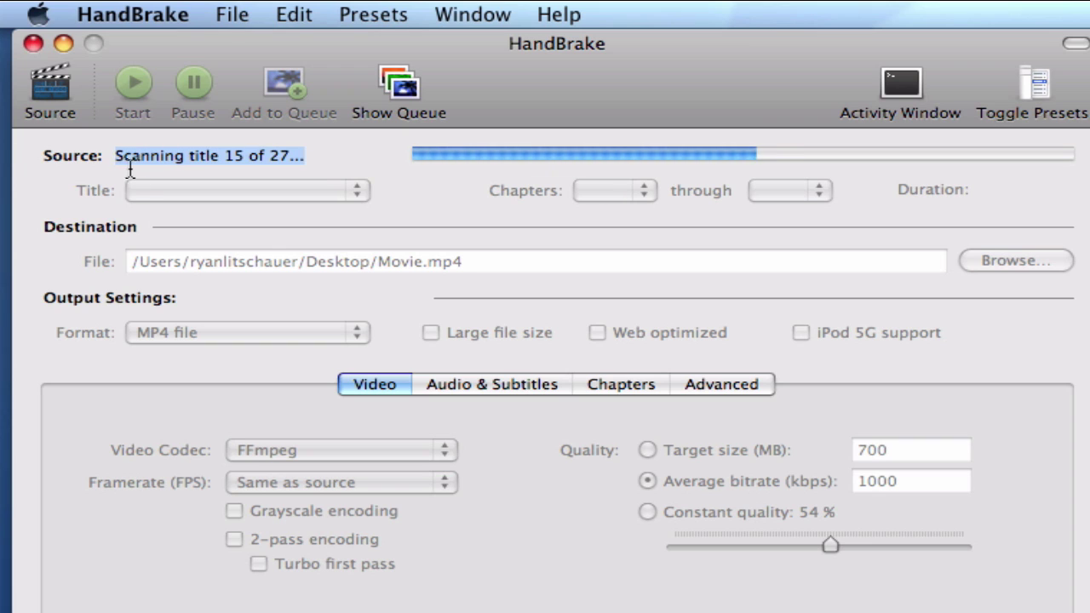
click(384, 164)
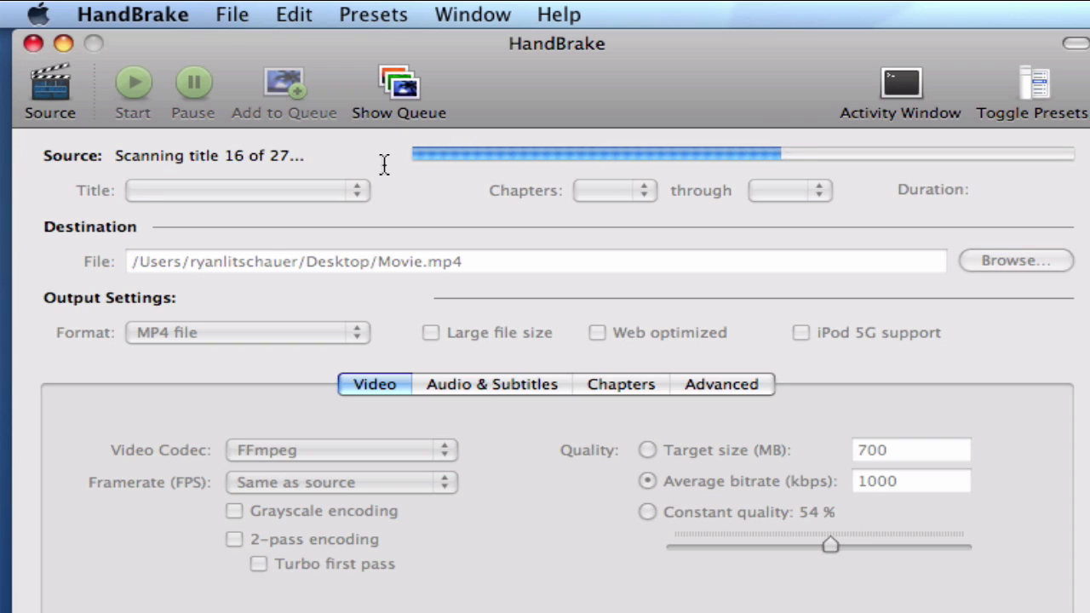
drag(326, 162, 100, 156)
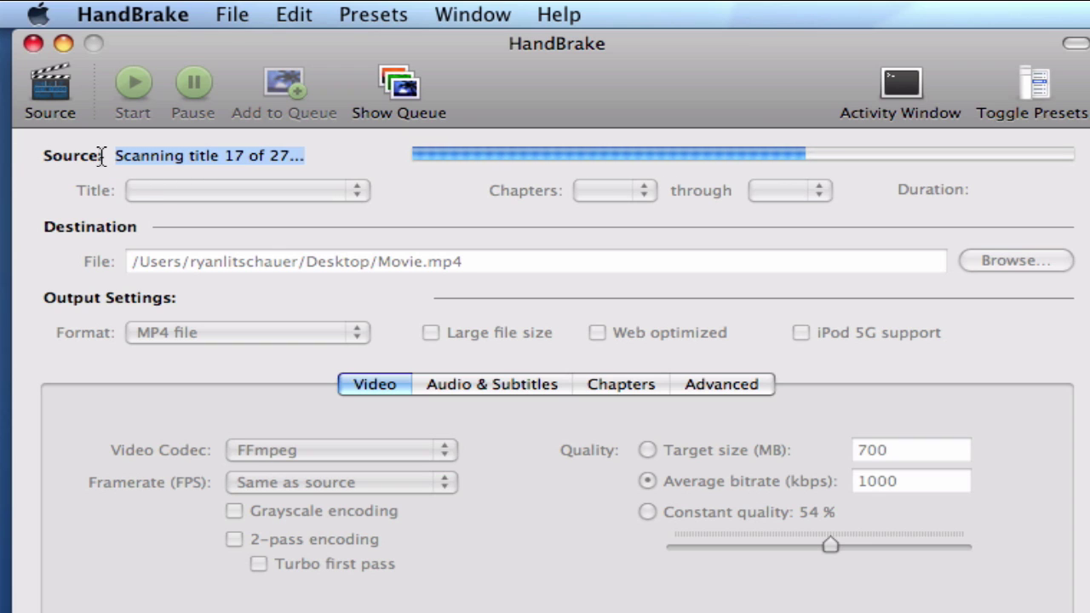
click(330, 163)
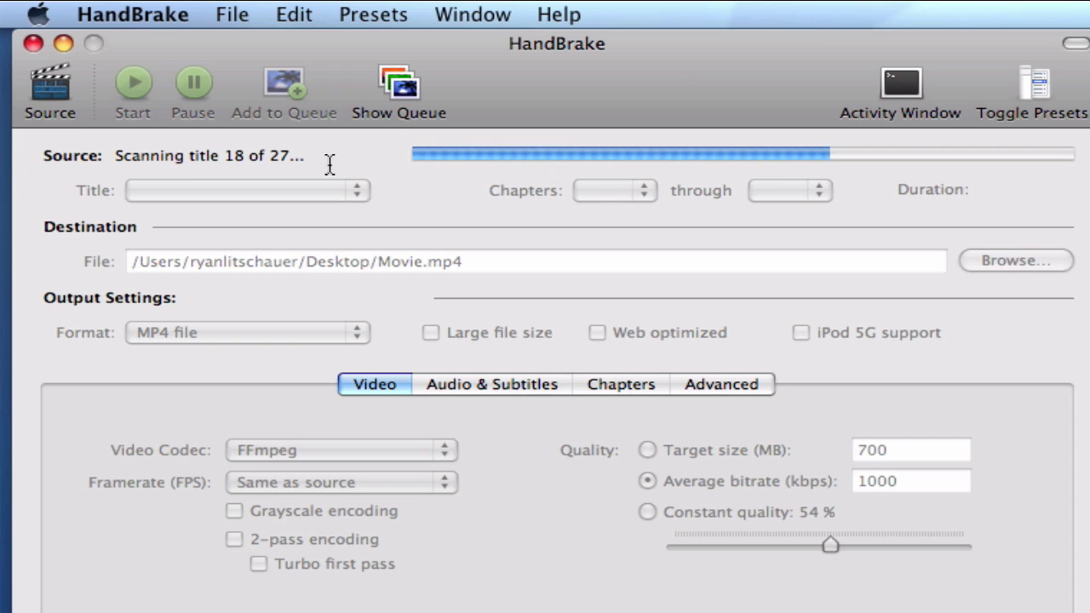
drag(374, 159, 93, 156)
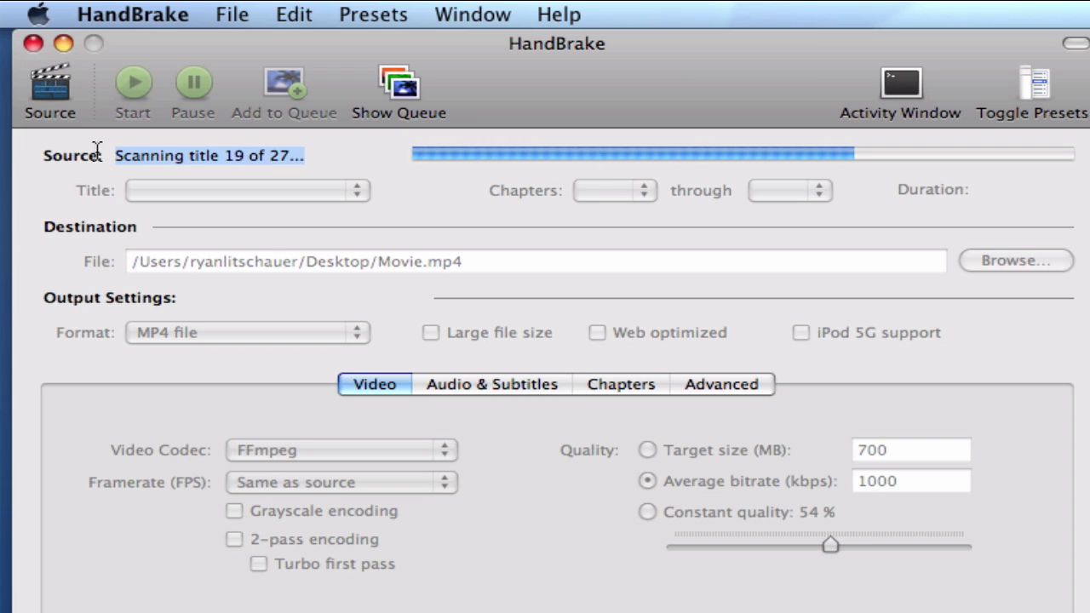
drag(331, 153, 107, 141)
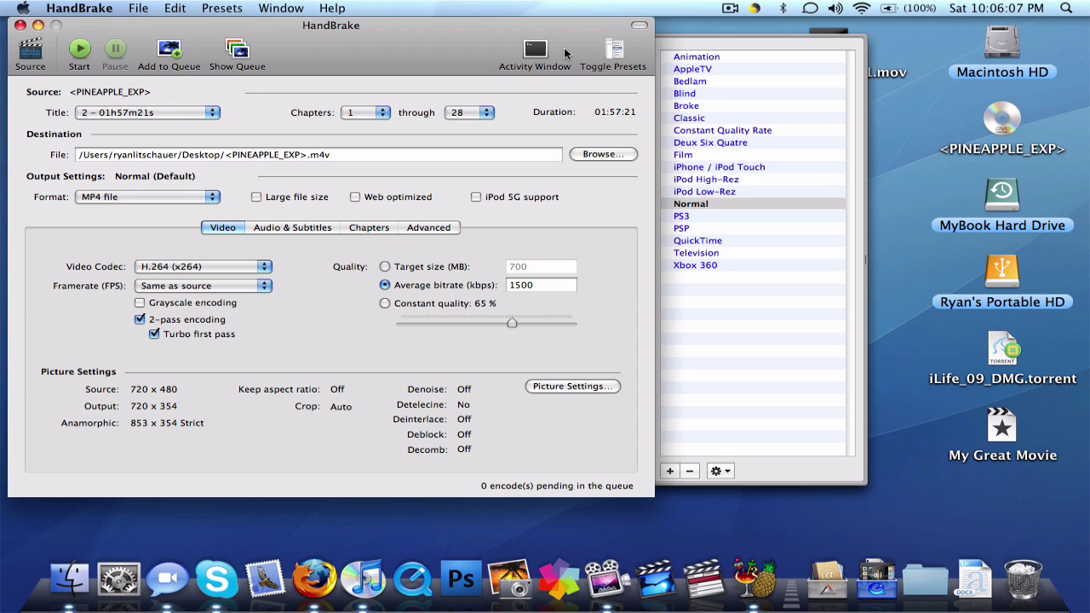
Compare AppleTV, Xbox 360, iPod High-Rez and Film presets, settling on iPhone / iPod Touch
click(613, 51)
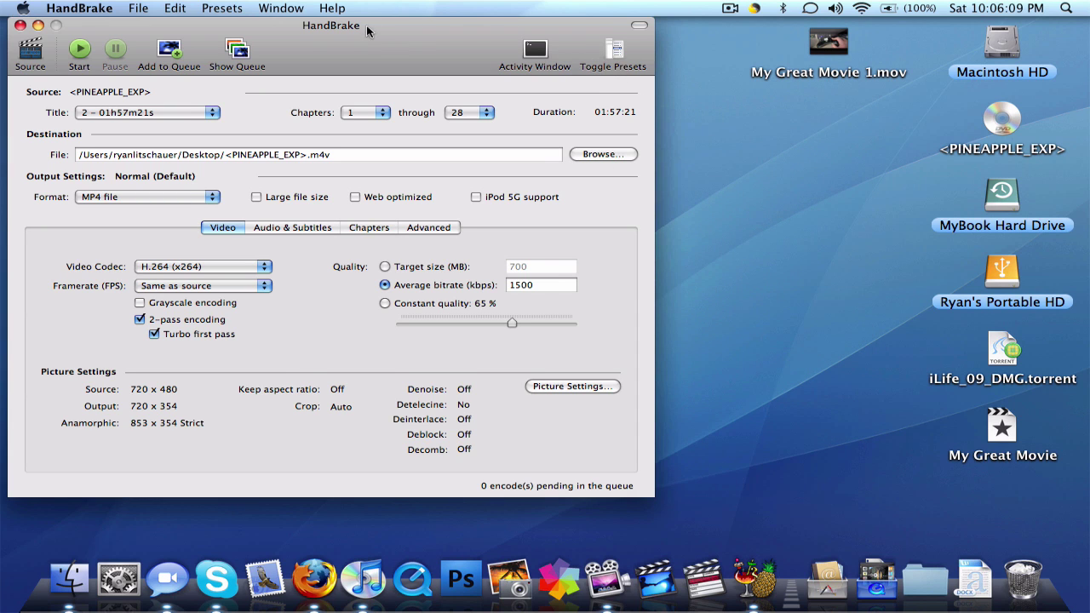
drag(368, 28, 455, 32)
click(707, 58)
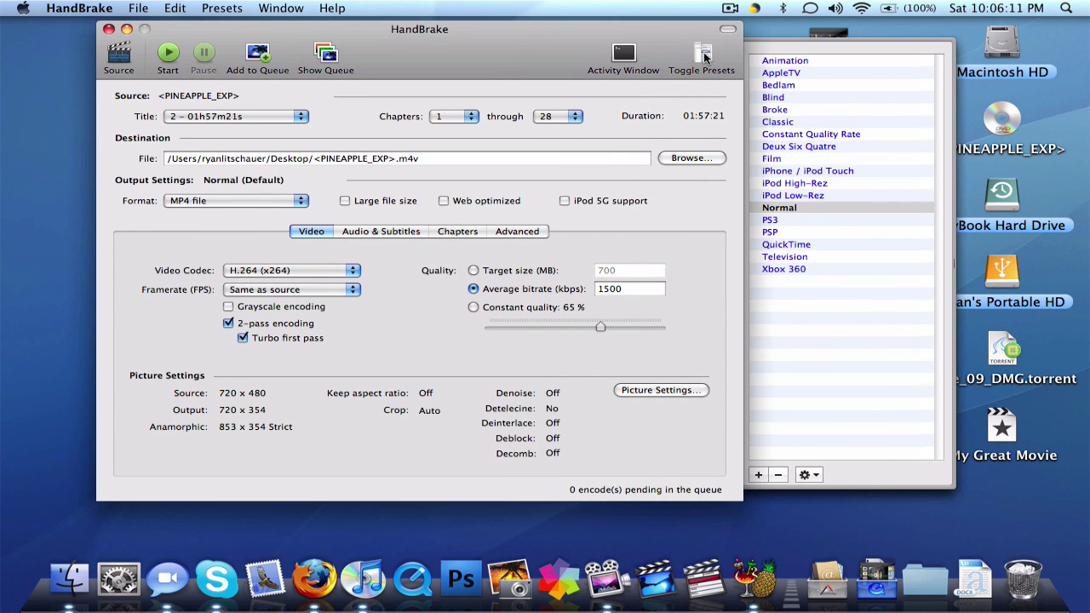
click(815, 75)
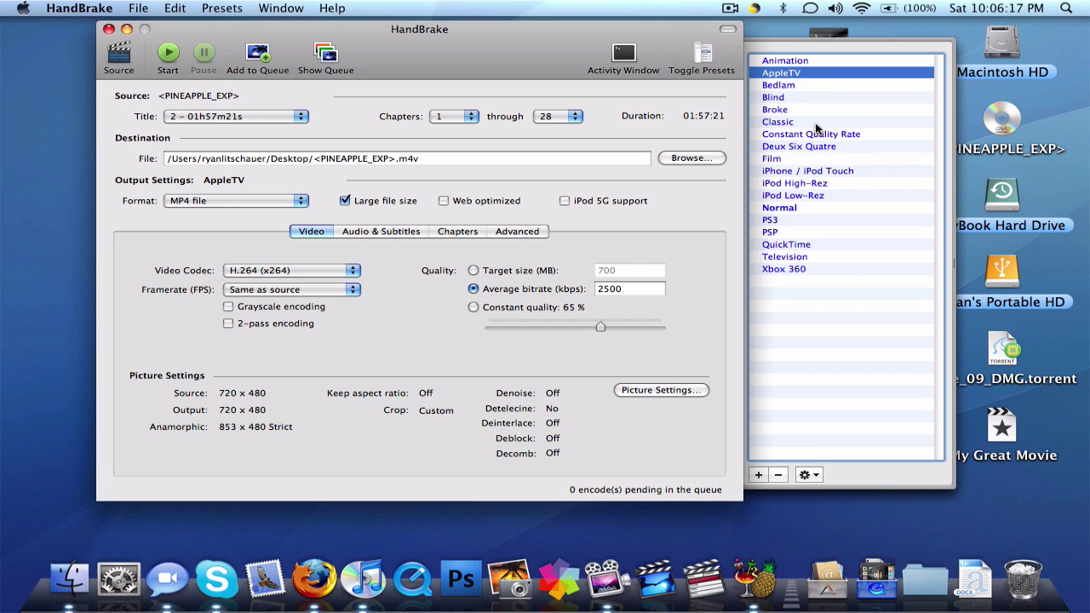
click(826, 171)
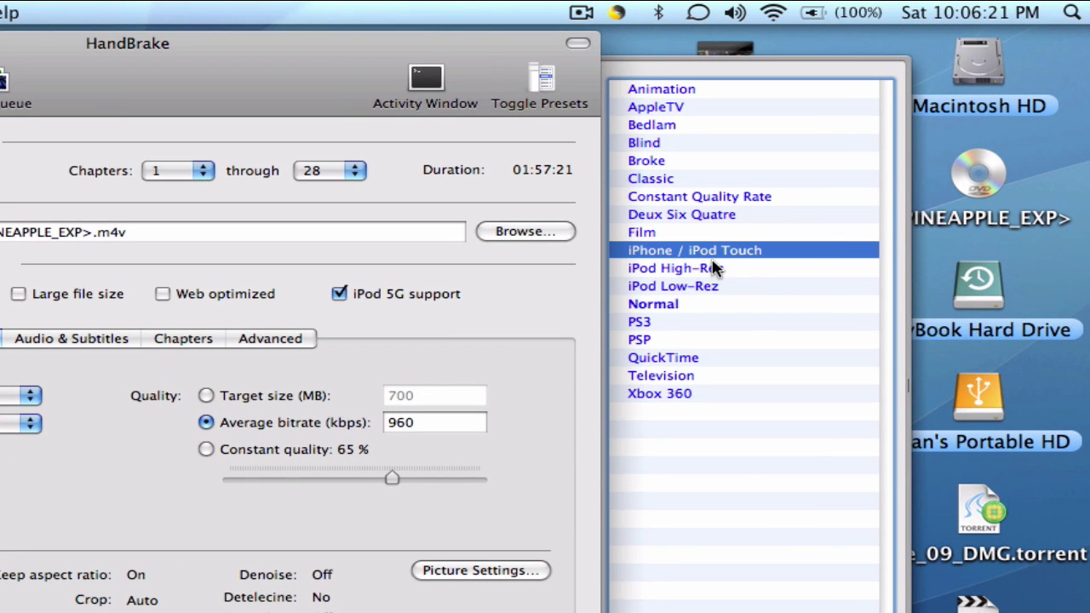
click(673, 397)
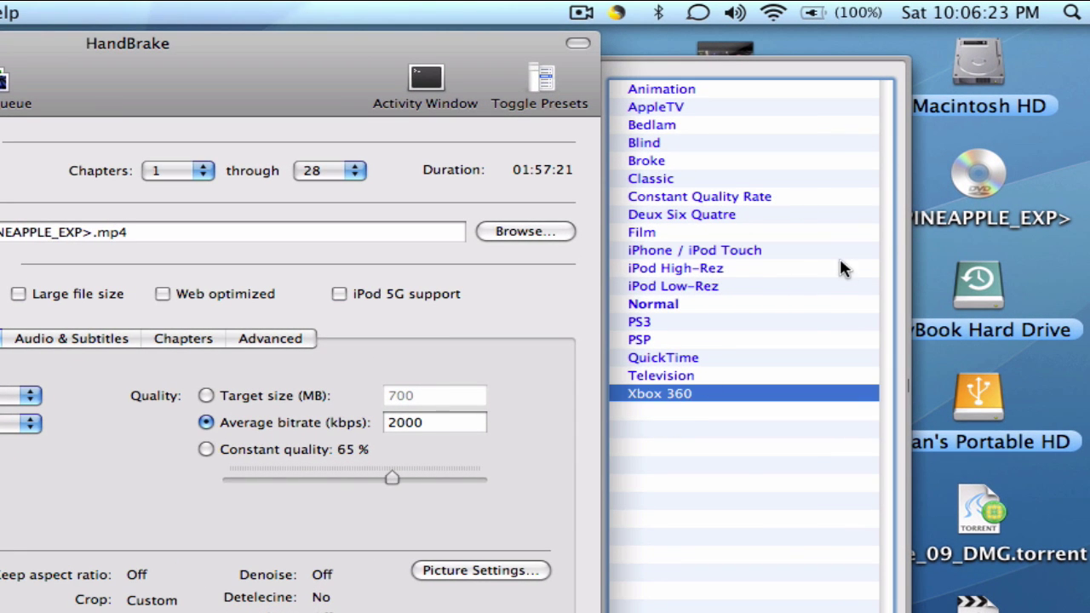
click(743, 254)
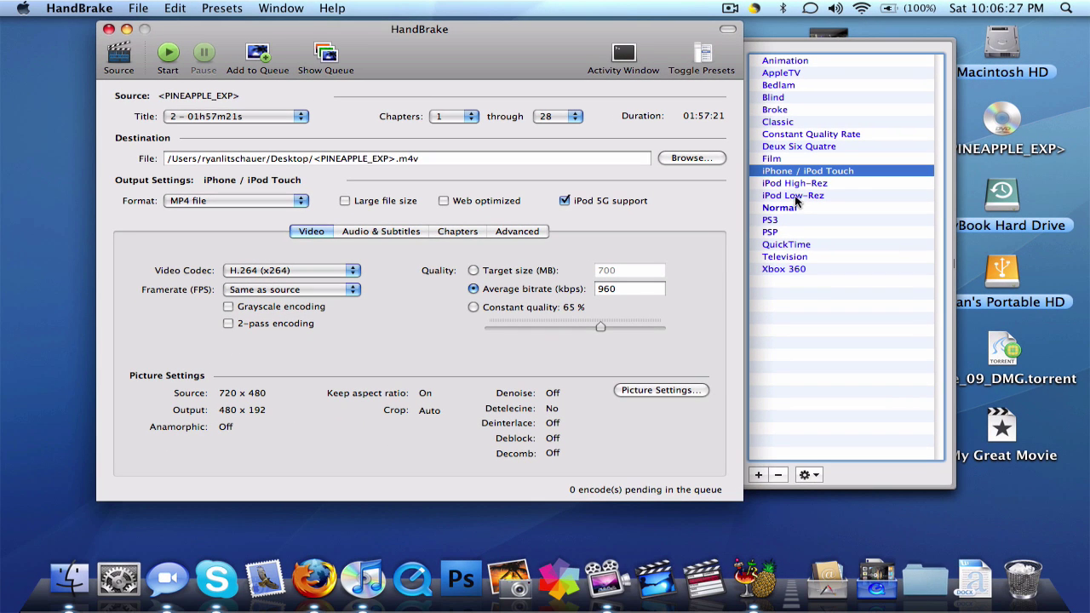
click(801, 184)
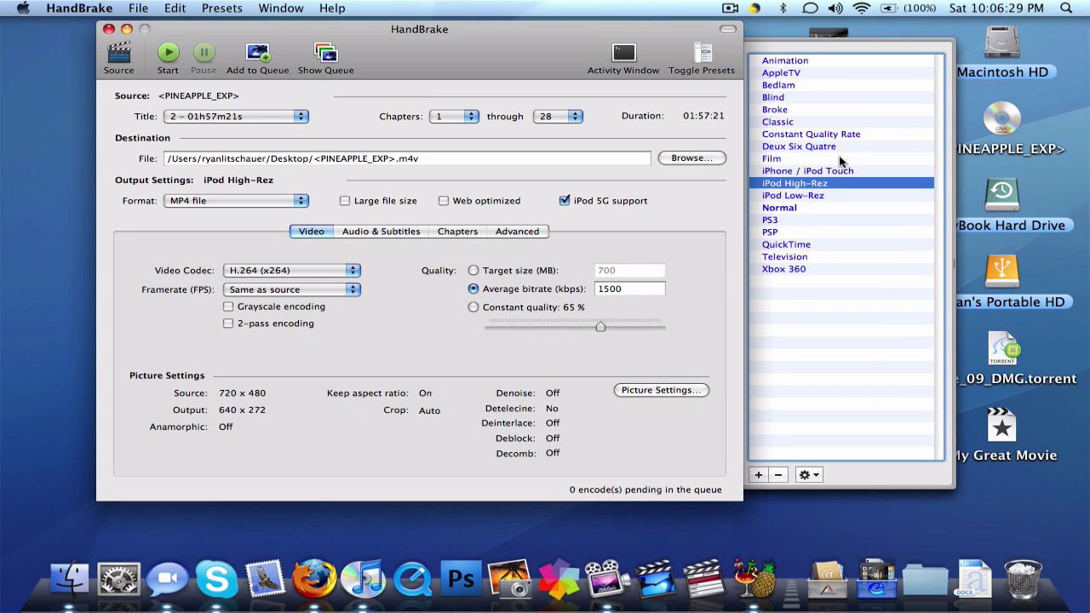
click(839, 159)
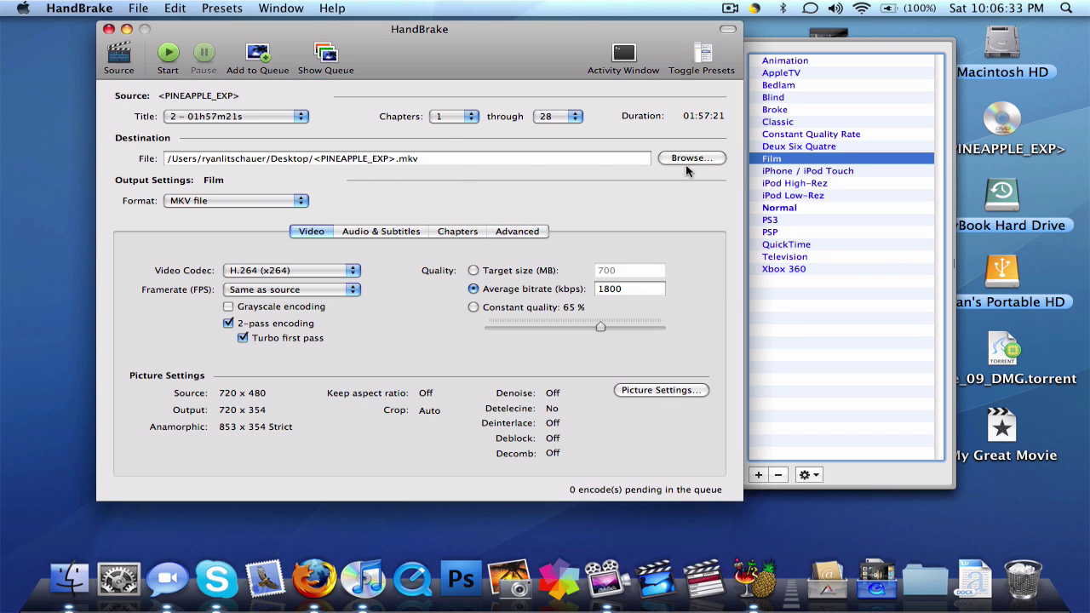
click(802, 172)
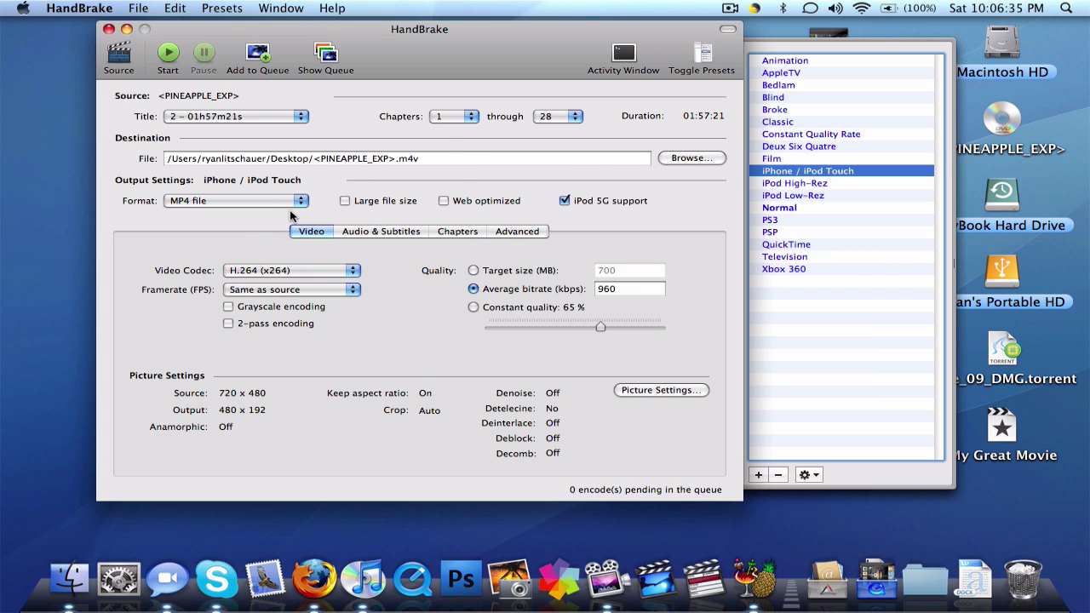
mouse_move(527, 39)
mouse_down()
mouse_move(428, 35)
mouse_move(496, 40)
mouse_up()
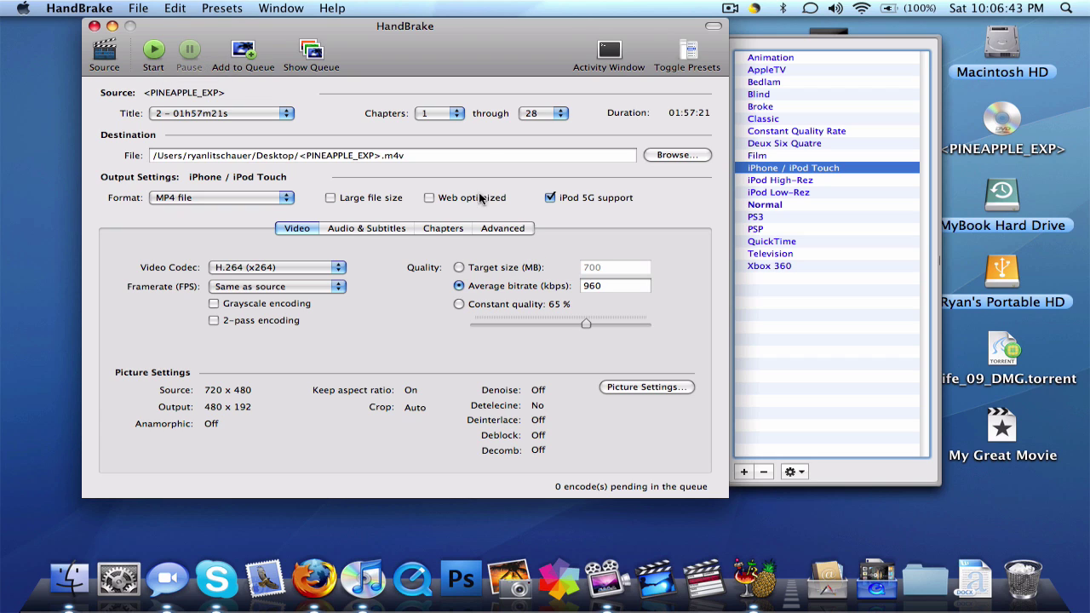
drag(464, 156, 174, 164)
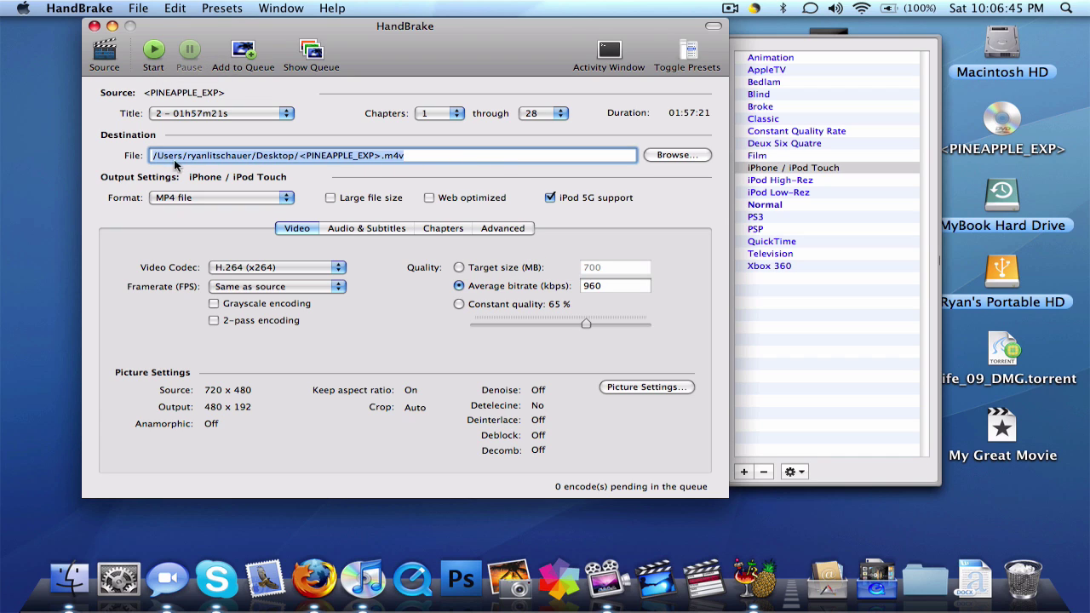
click(504, 157)
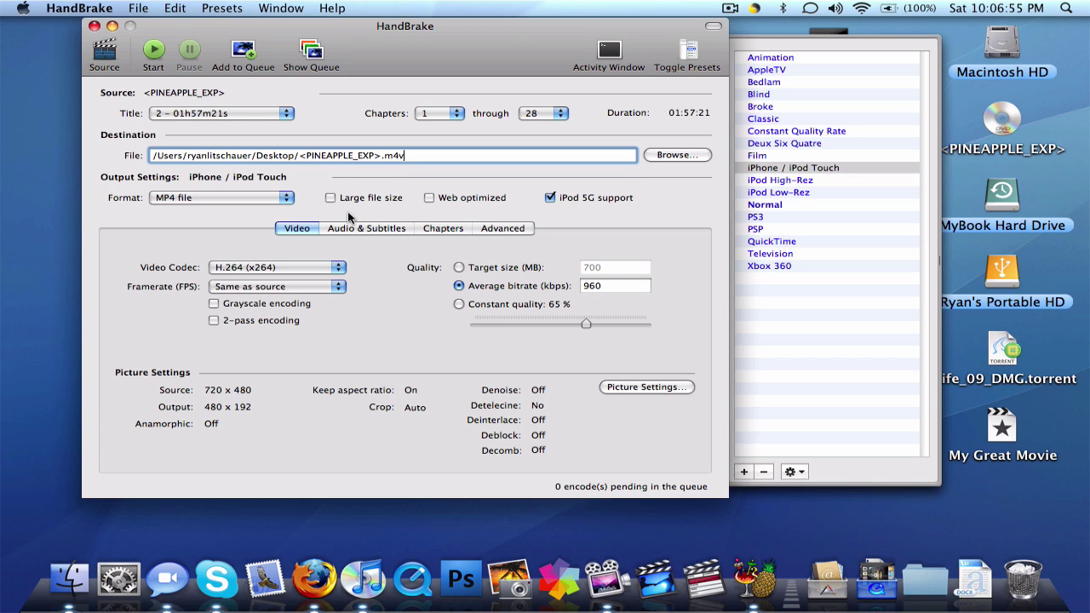
Start encoding title 2 and check the new .m4v file on the desktop
click(155, 51)
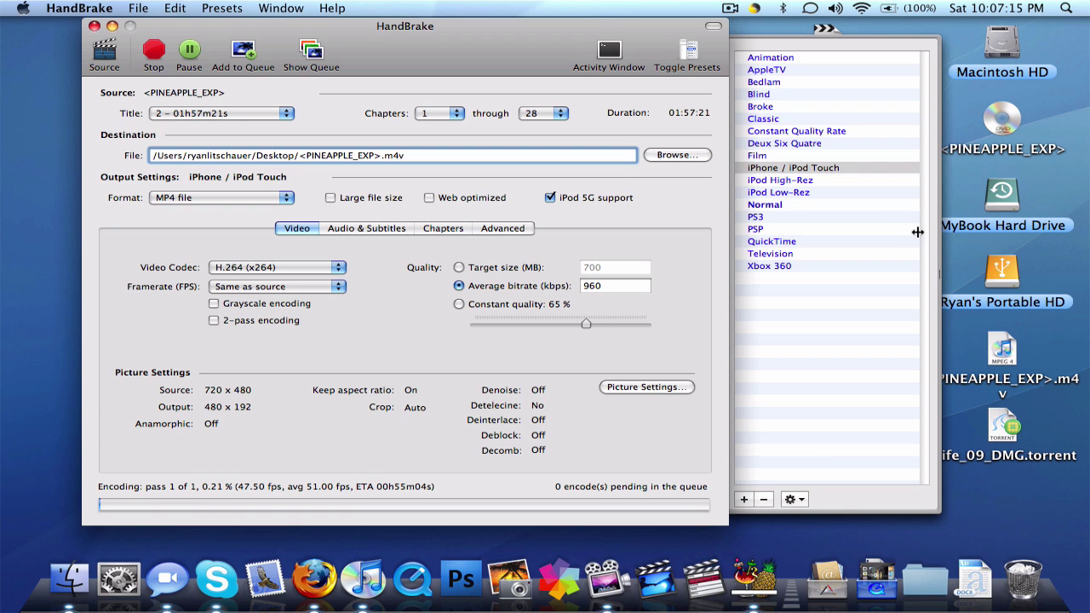
drag(668, 28, 588, 27)
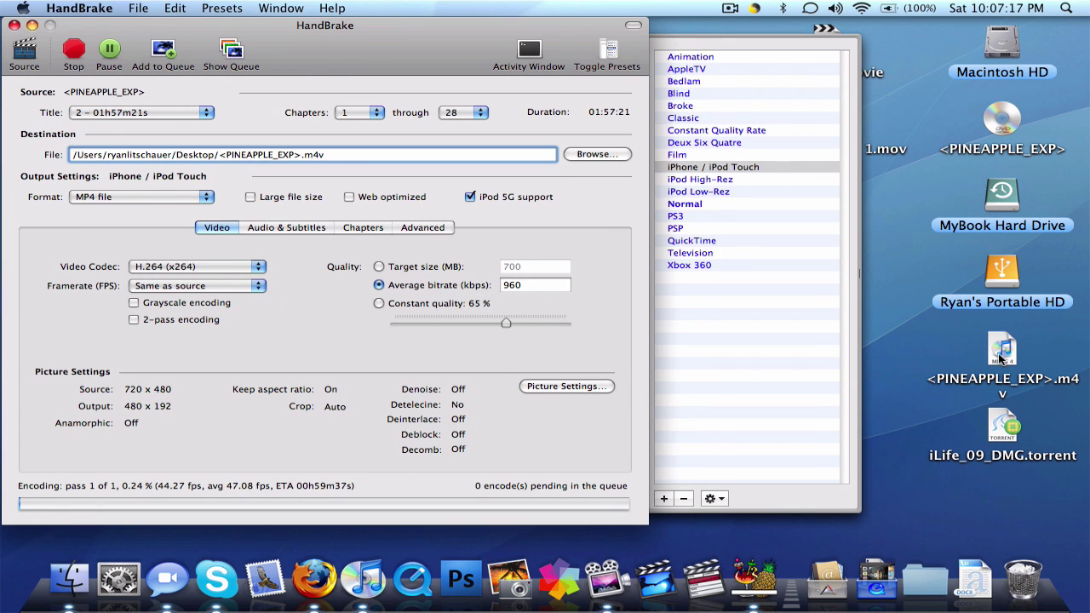
click(998, 359)
click(975, 408)
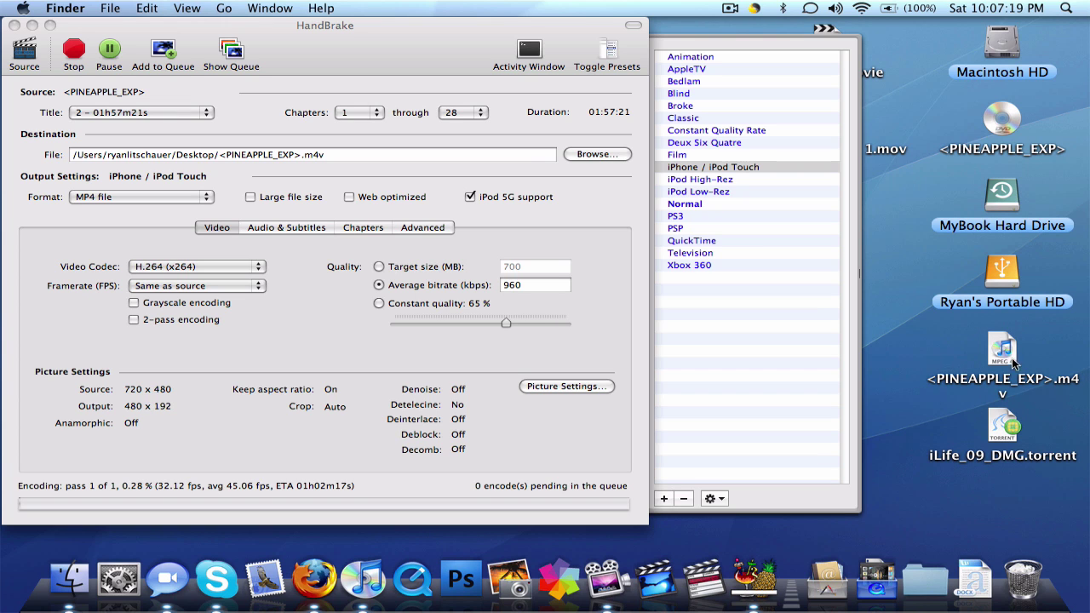
drag(453, 55, 594, 56)
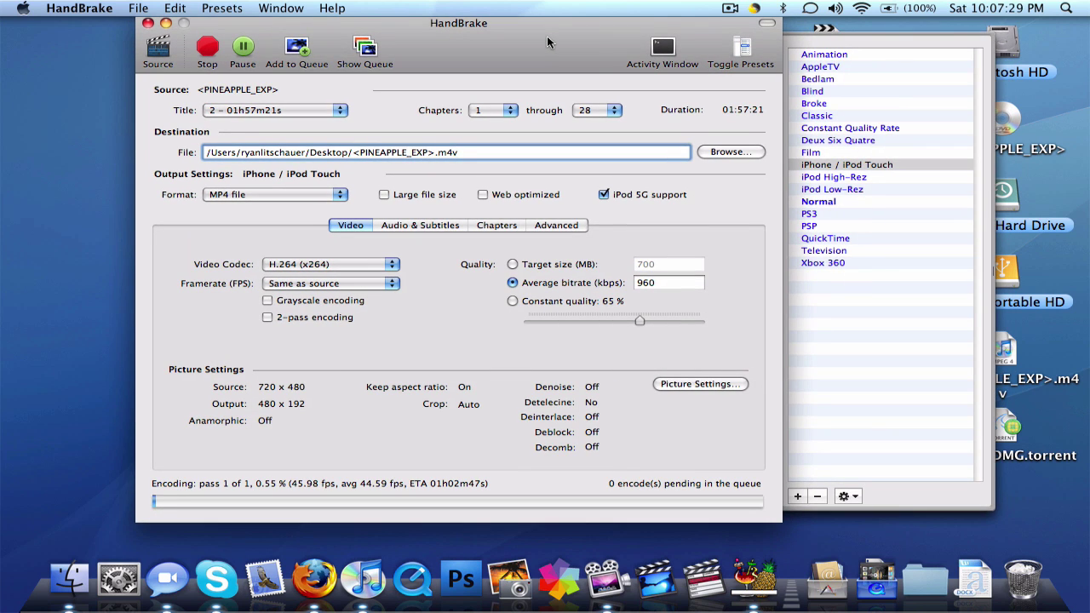
mouse_move(547, 35)
mouse_down()
mouse_move(537, 5)
mouse_move(522, 51)
mouse_up()
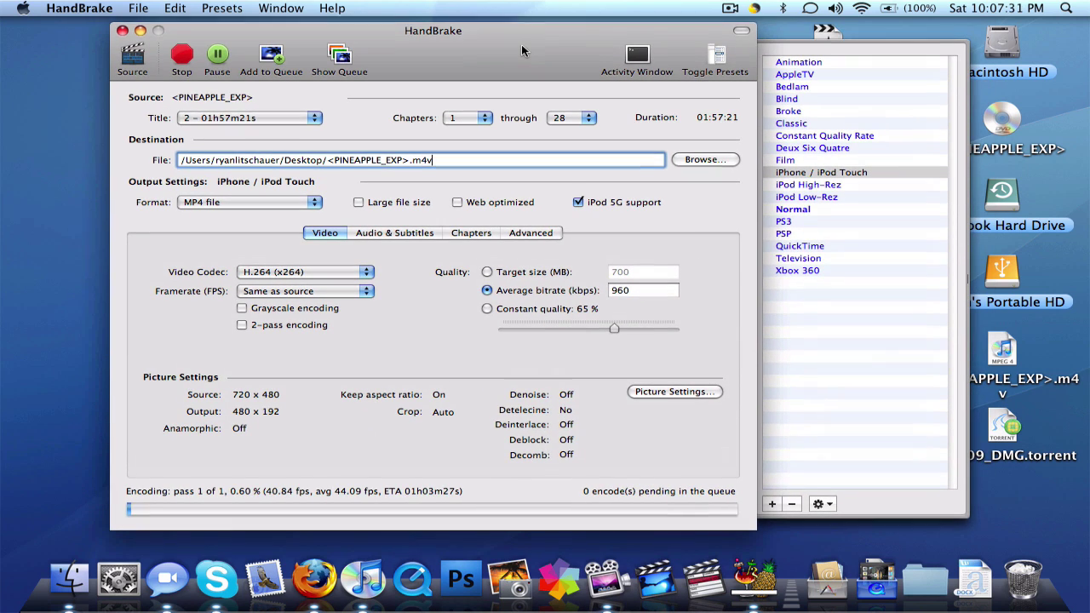